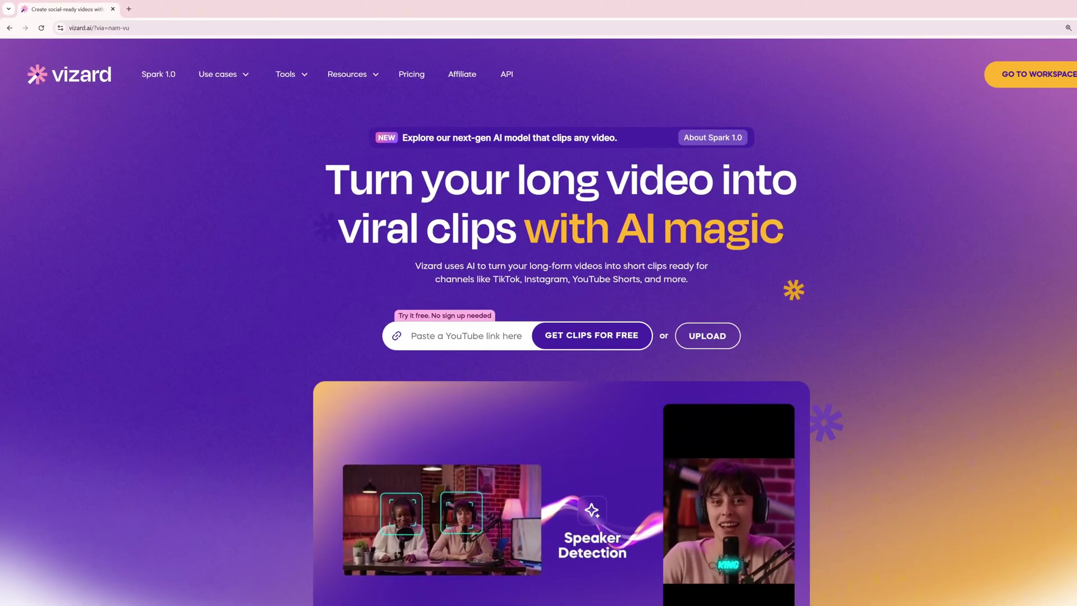
# Go to Vizard's upload page and open the Windows file dialog from the drop zone.
pyautogui.click(708, 343)
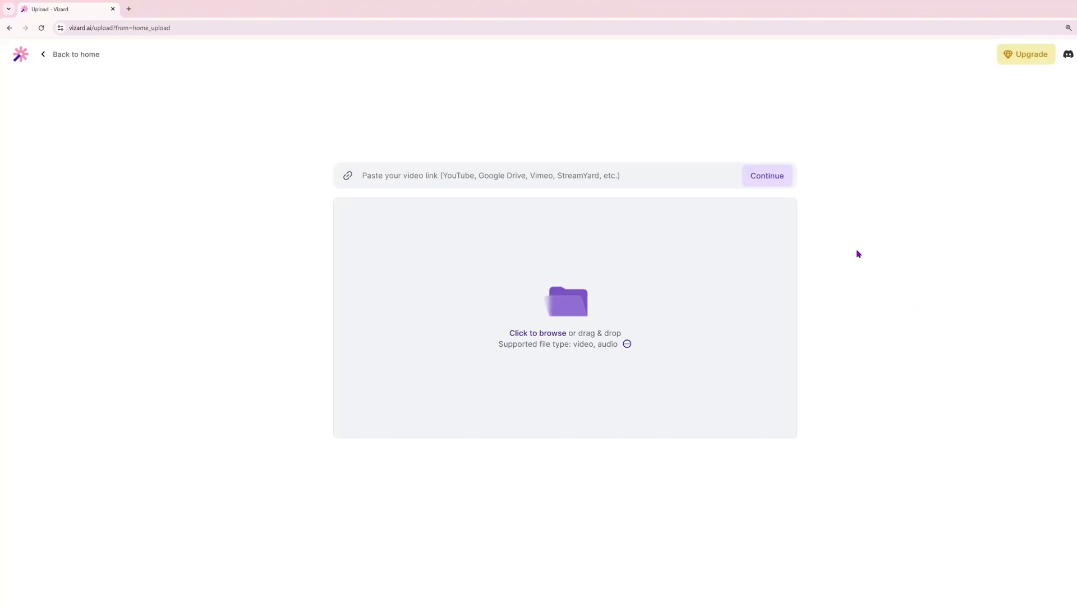
pyautogui.click(772, 181)
# Browse up to Document (D:), open CapcutProject, and select 'Vsub AI - 1 (2).mp4'.
pyautogui.click(583, 340)
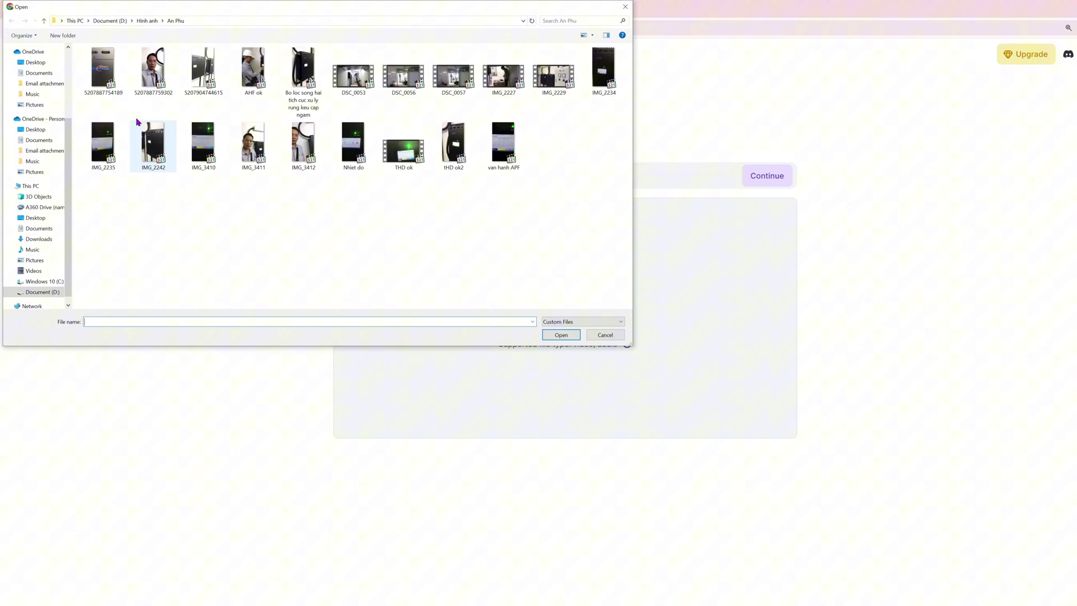
pyautogui.click(44, 20)
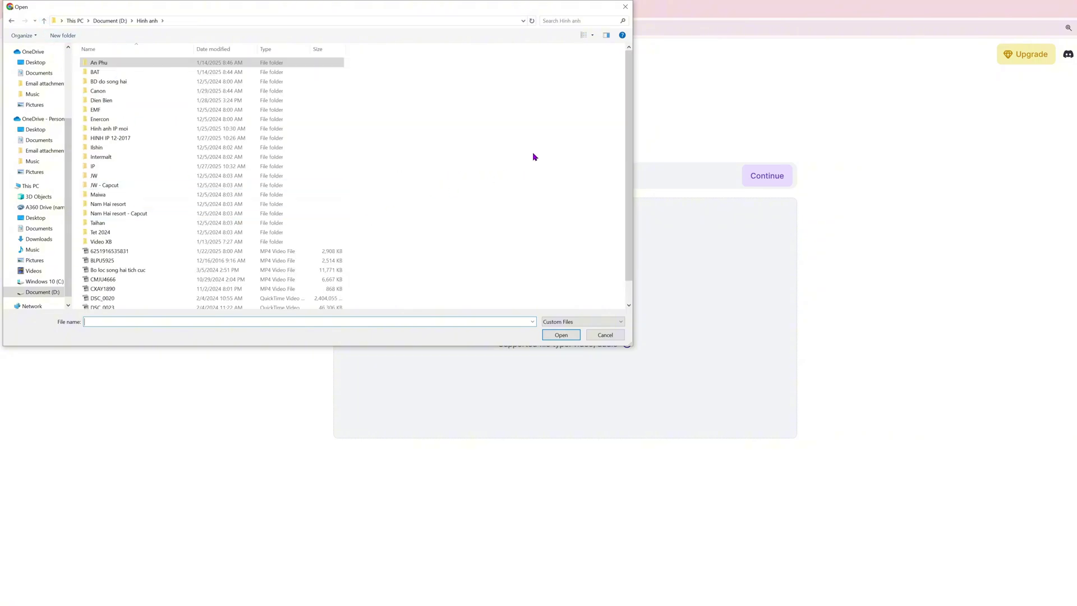
pyautogui.scroll(-1, 430, 201)
pyautogui.scroll(1, 217, 233)
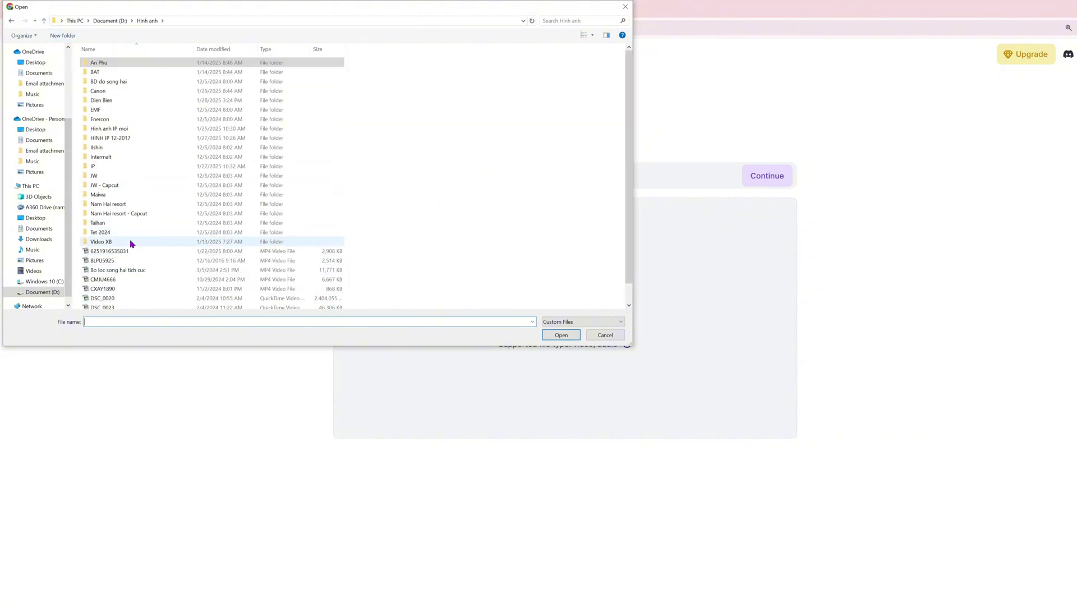
pyautogui.click(44, 21)
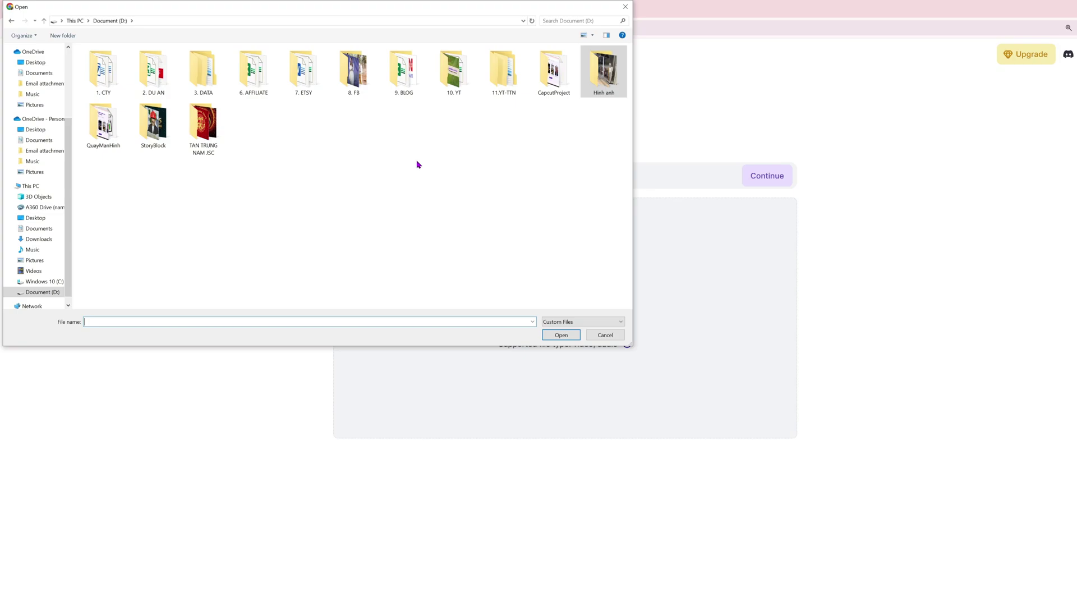
pyautogui.click(372, 165)
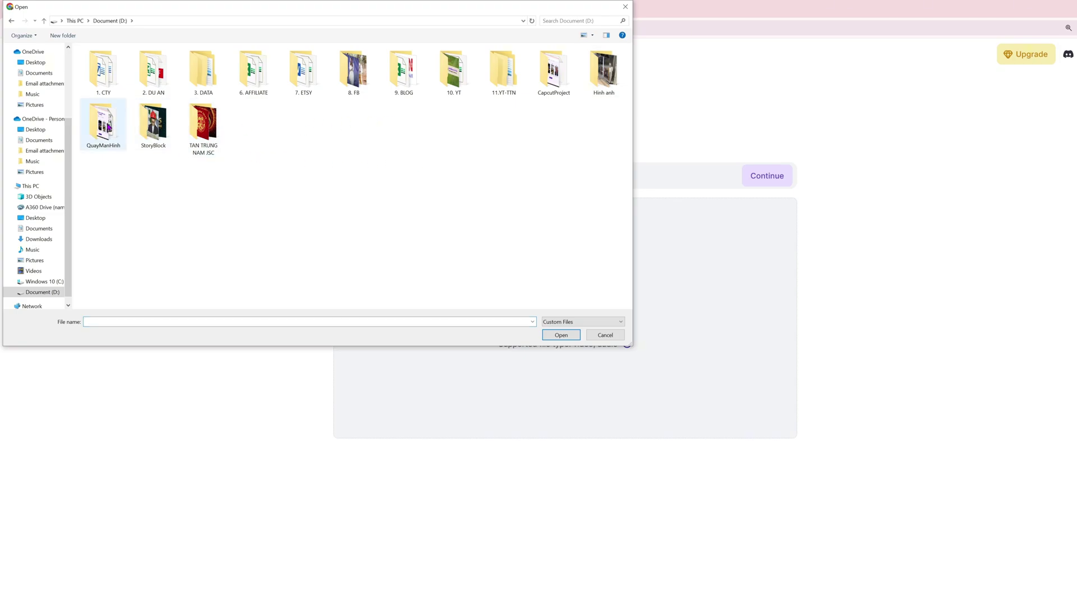
pyautogui.doubleClick(566, 67)
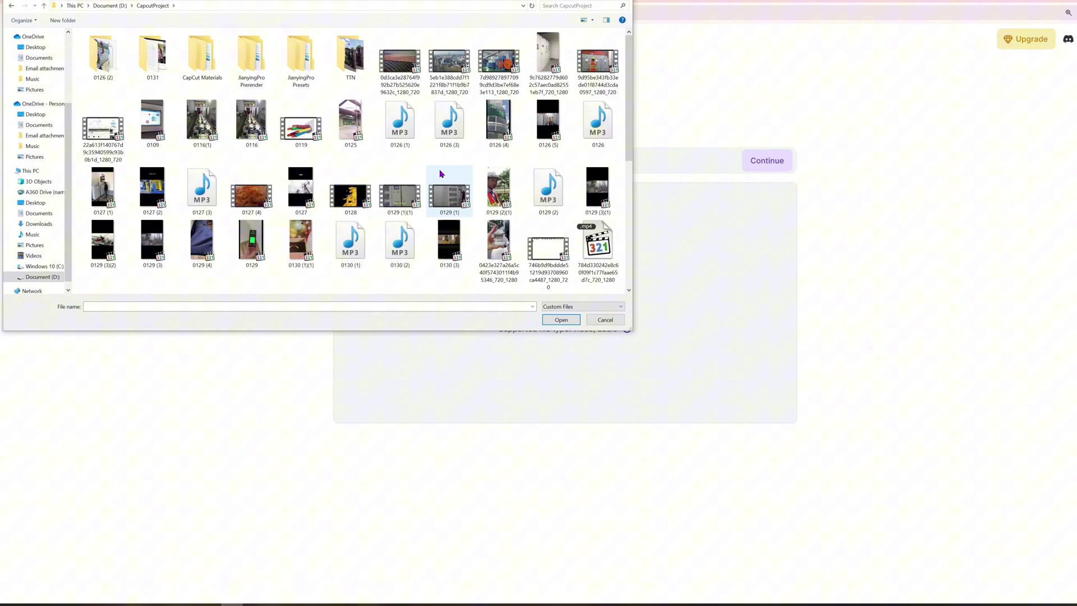
pyautogui.scroll(-5, 303, 212)
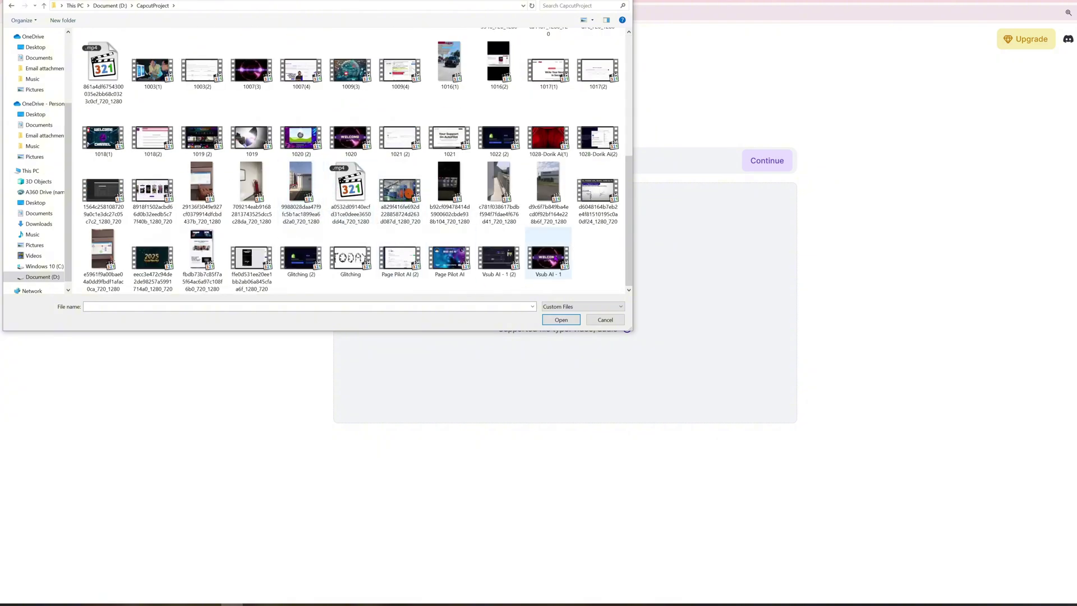
pyautogui.click(498, 259)
# Start the upload and keep the 9:16 ratio and Auto clip length.
pyautogui.click(559, 319)
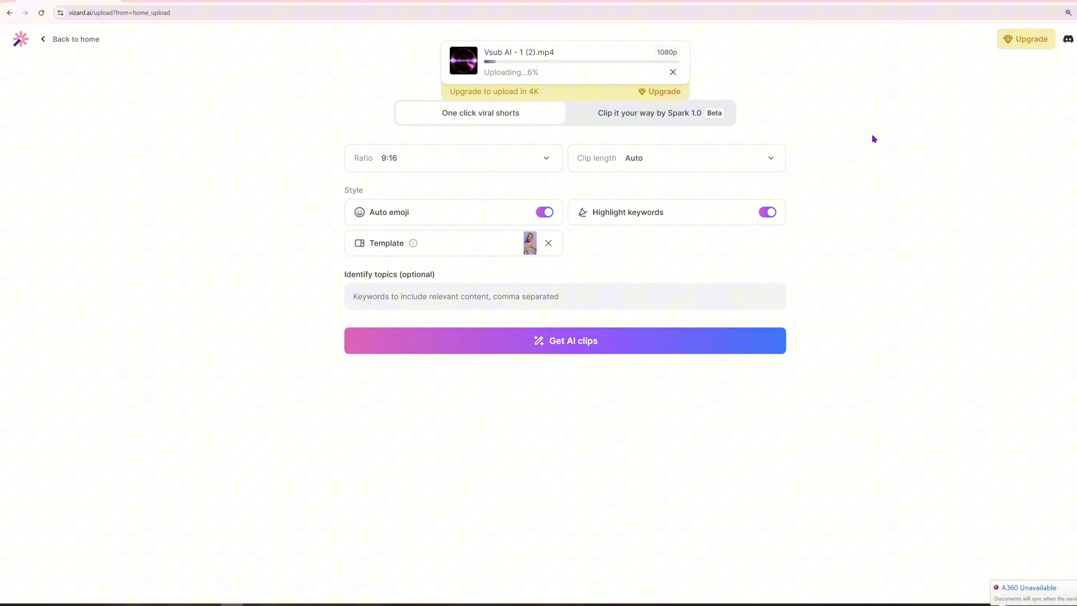
pyautogui.click(546, 161)
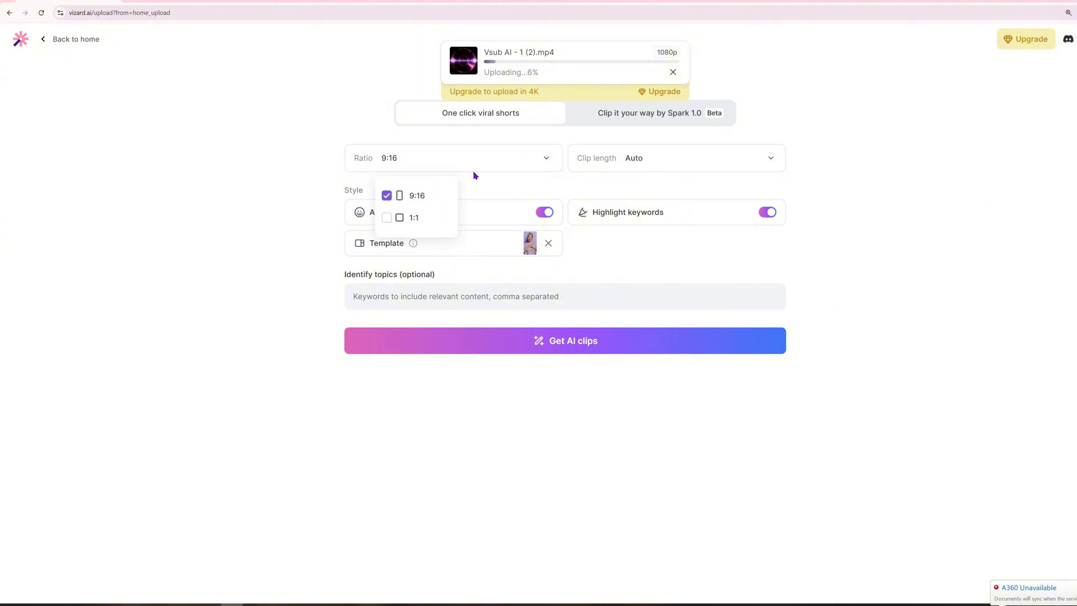
pyautogui.click(560, 186)
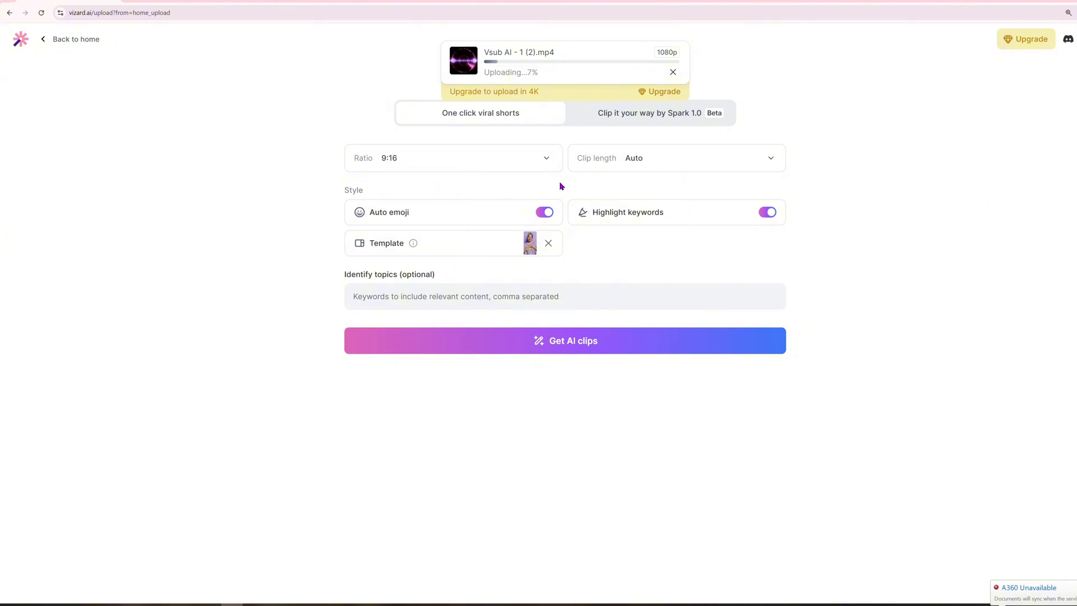
pyautogui.click(770, 163)
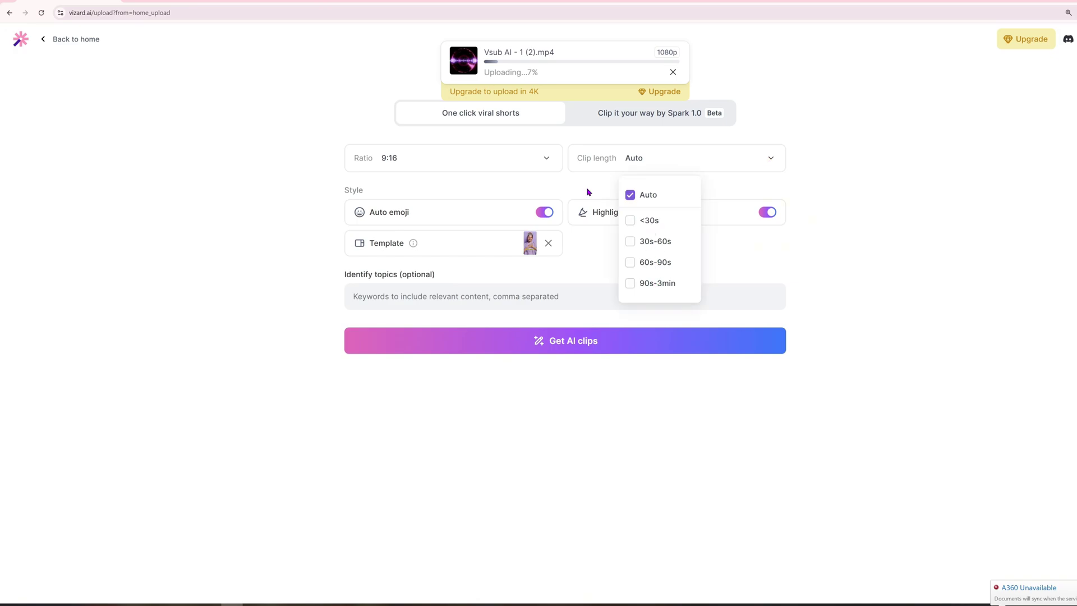
pyautogui.click(726, 293)
# Apply the first caption template from the Choose a template dialog.
pyautogui.click(421, 242)
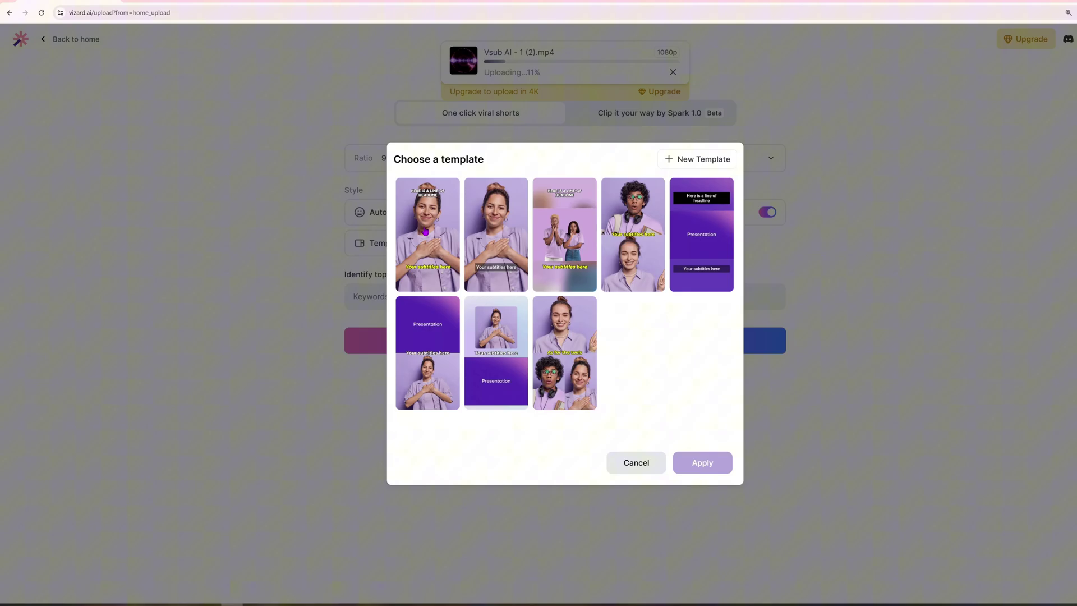
pyautogui.click(425, 232)
pyautogui.click(703, 462)
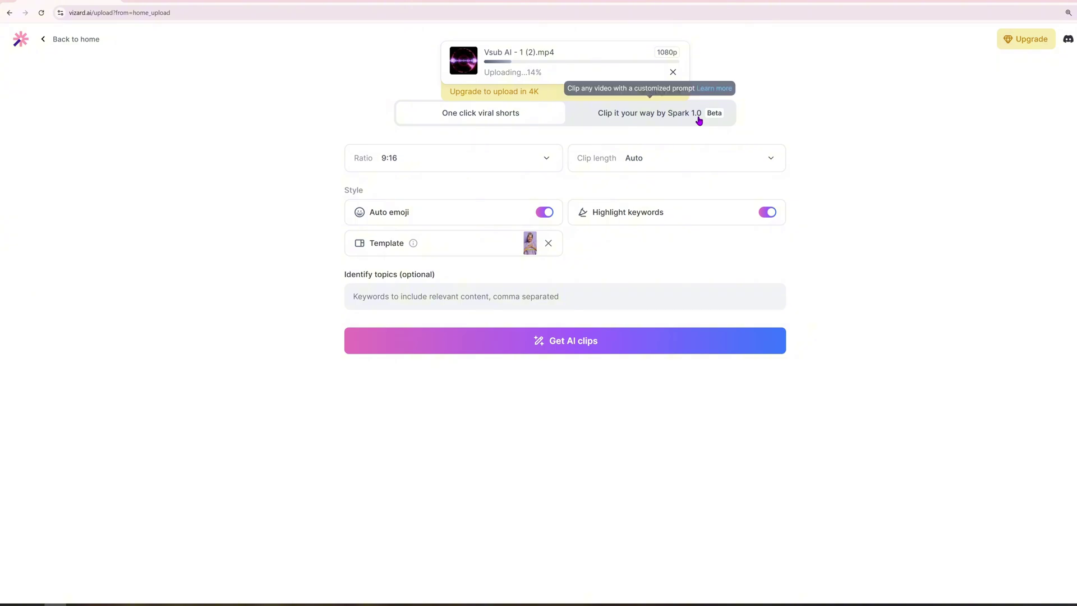
# Switch to Spark 1.0 prompt clipping with the prompt 'nice clip' and Auto length.
pyautogui.click(624, 113)
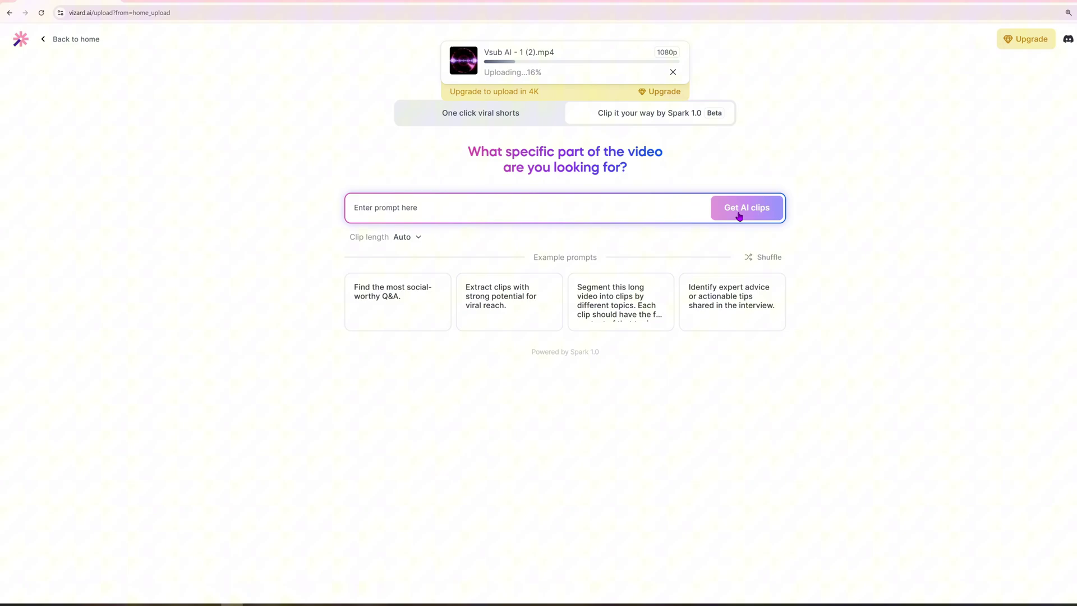
pyautogui.click(540, 215)
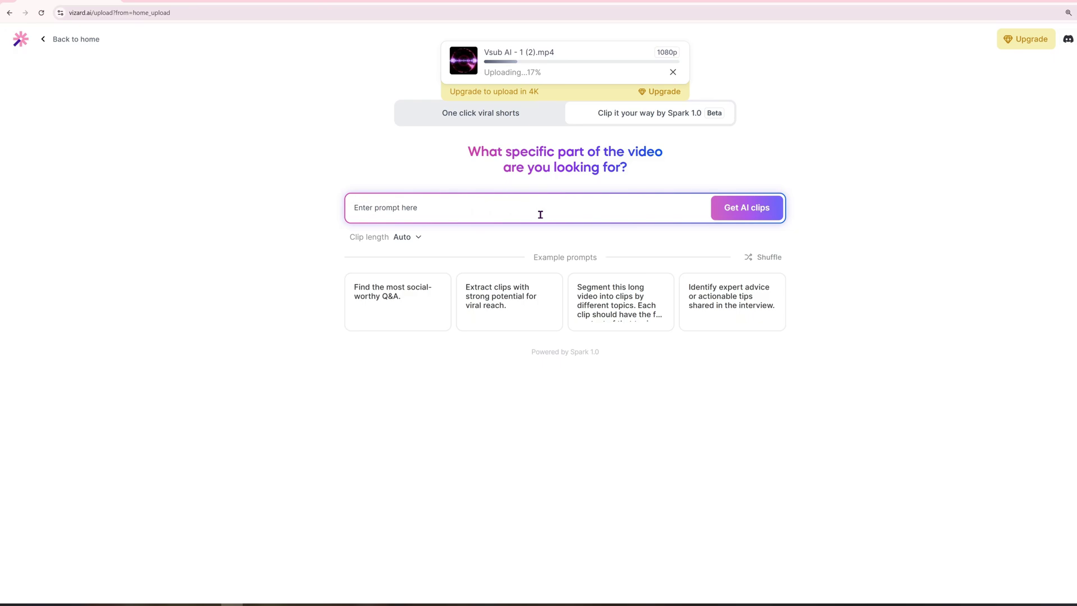
pyautogui.write('nice clip')
pyautogui.click(418, 238)
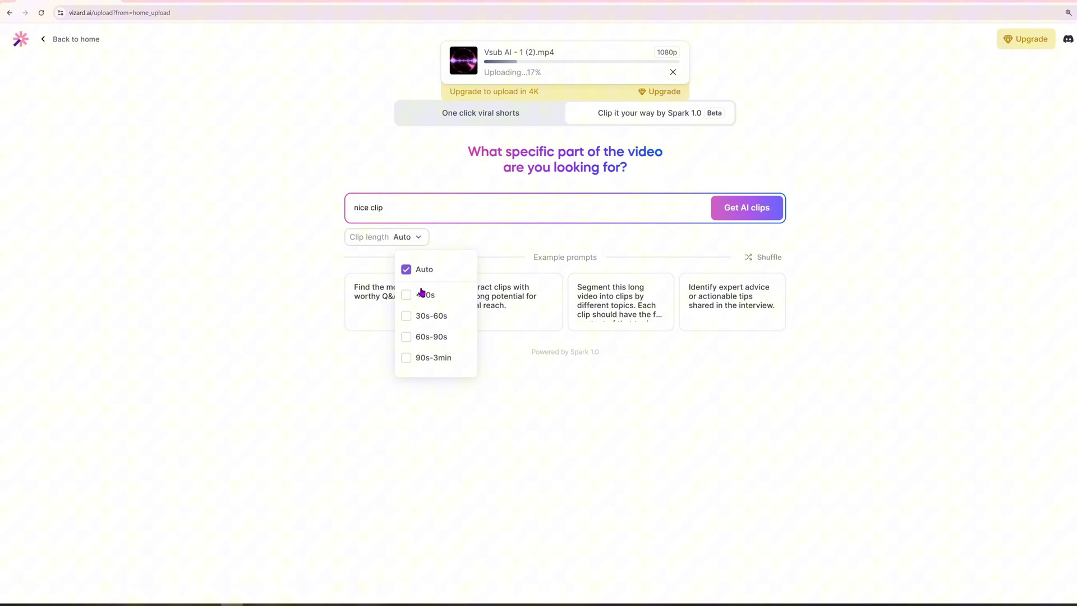
pyautogui.click(510, 234)
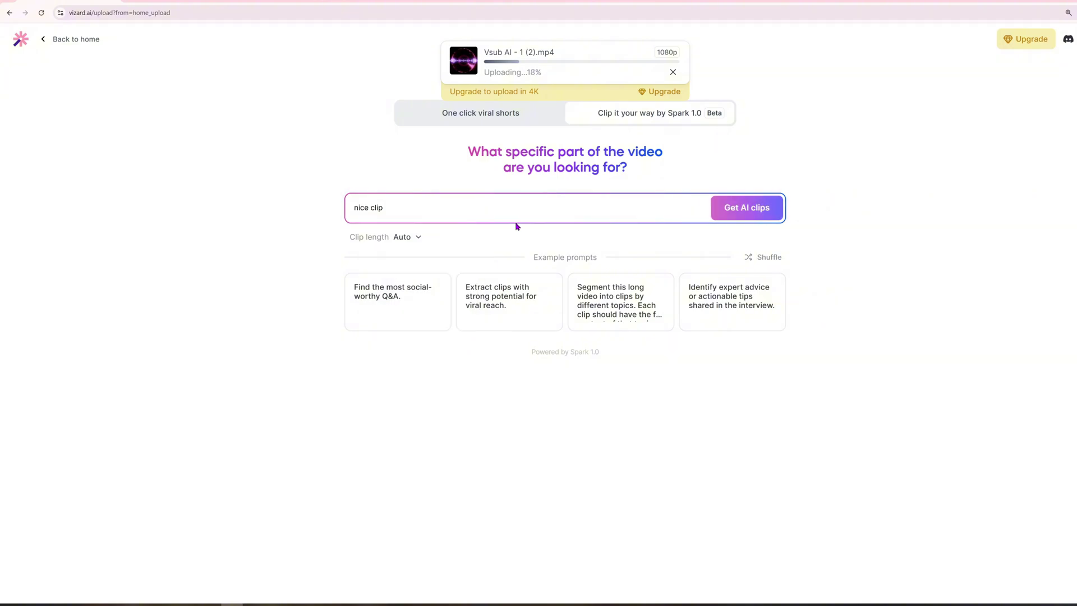
# Switch between the viral shorts and Spark 1.0 tabs, ending on One click viral shorts.
pyautogui.click(476, 115)
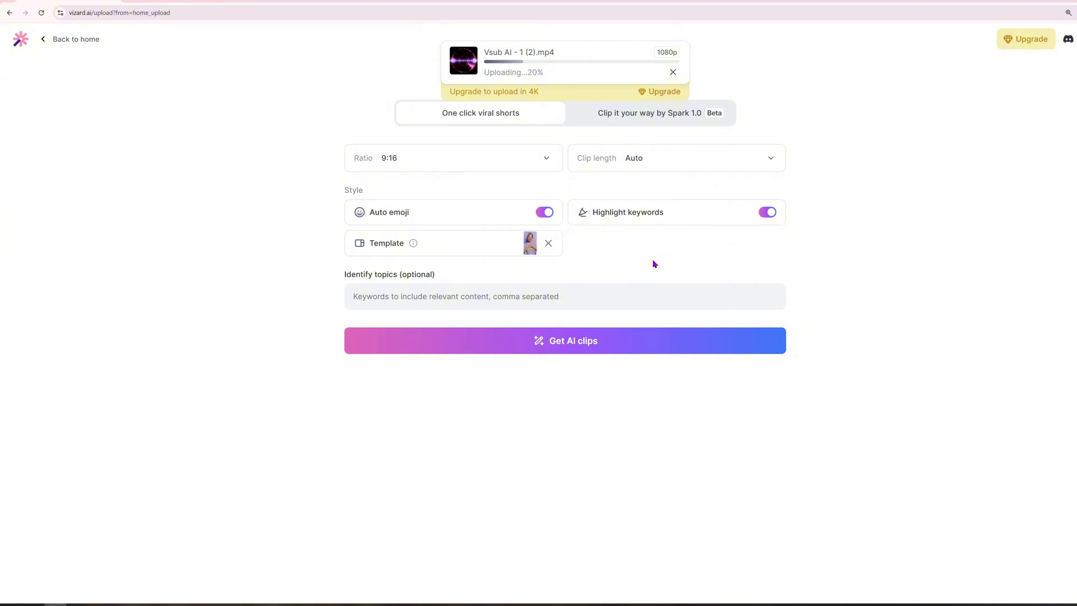
pyautogui.click(668, 112)
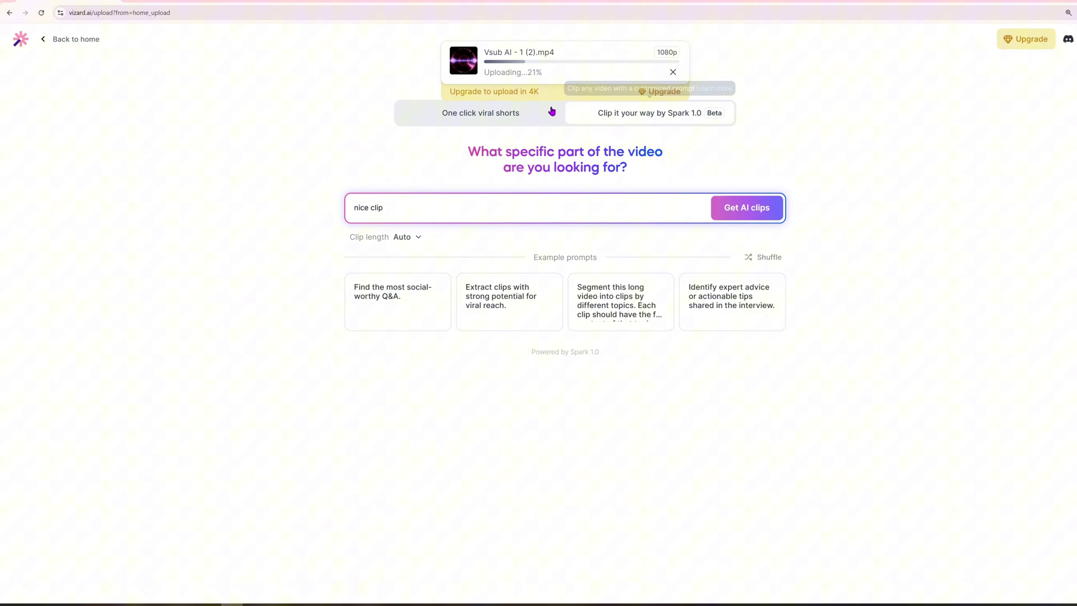
pyautogui.click(463, 115)
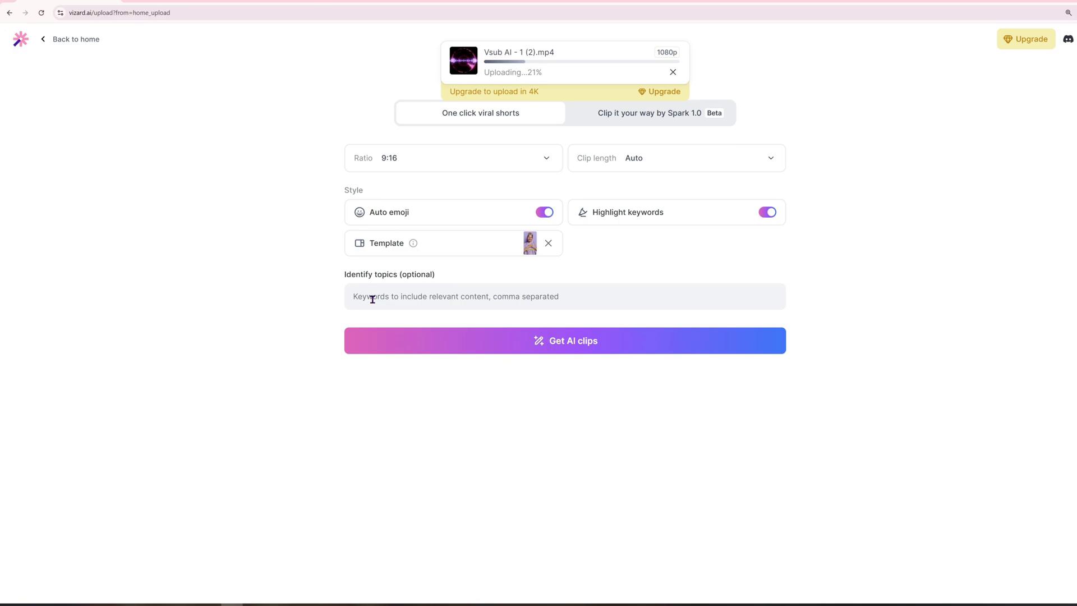
# Enter 'Nice clip' in the Identify topics (optional) field.
pyautogui.click(531, 298)
pyautogui.write('Nice clip')
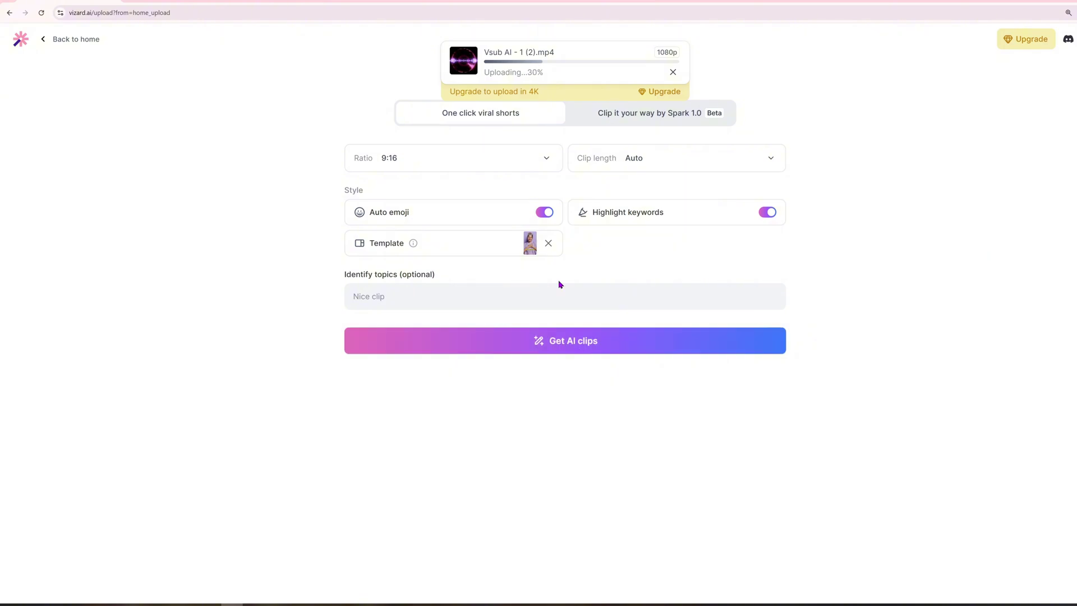
# Try the 90s-3min clip length and dismiss the upgrade offer it triggers.
pyautogui.click(752, 159)
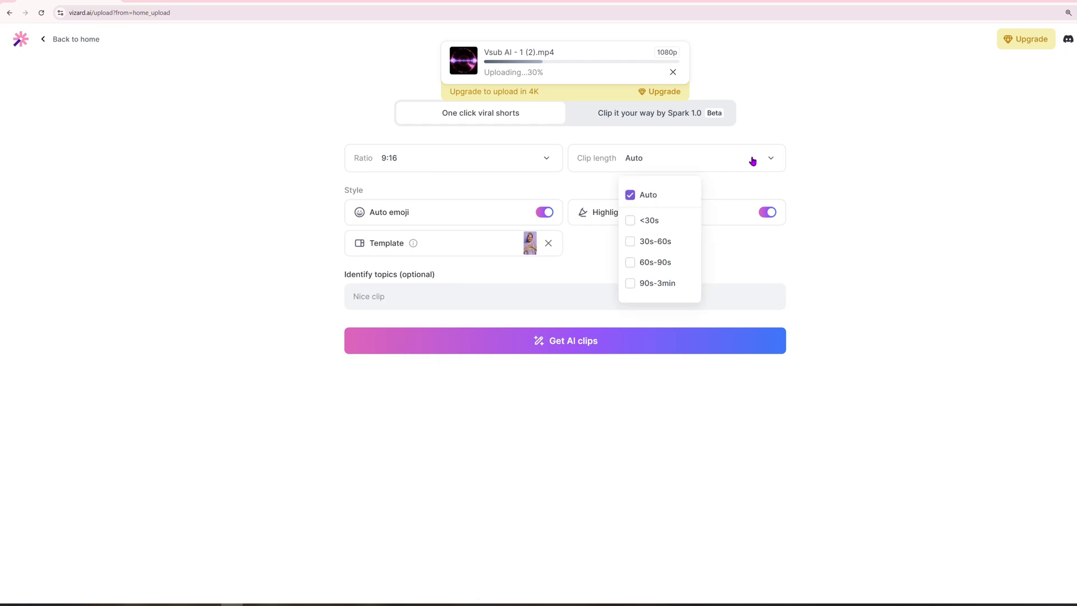
pyautogui.click(630, 284)
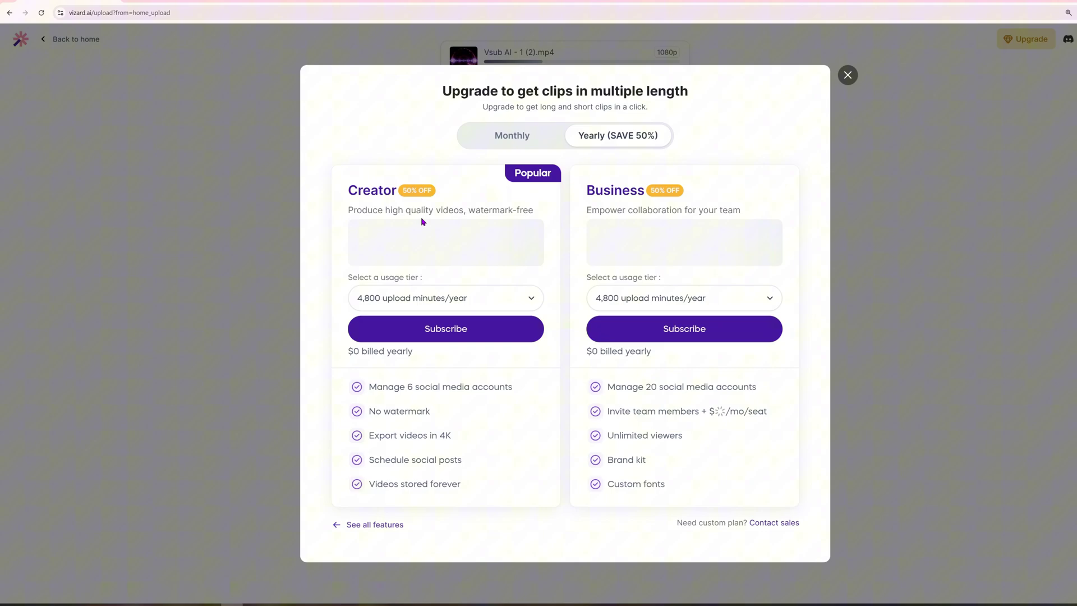
pyautogui.click(526, 140)
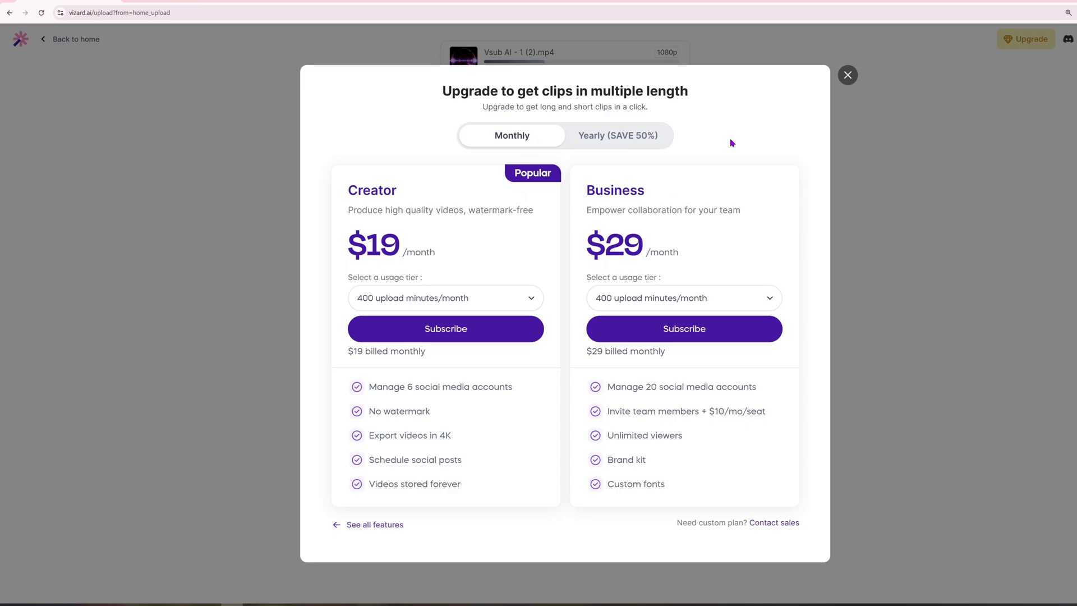
pyautogui.press('Escape')
# Settle the clip length on 30s-60s after trying 60s-90s and <30s.
pyautogui.click(651, 163)
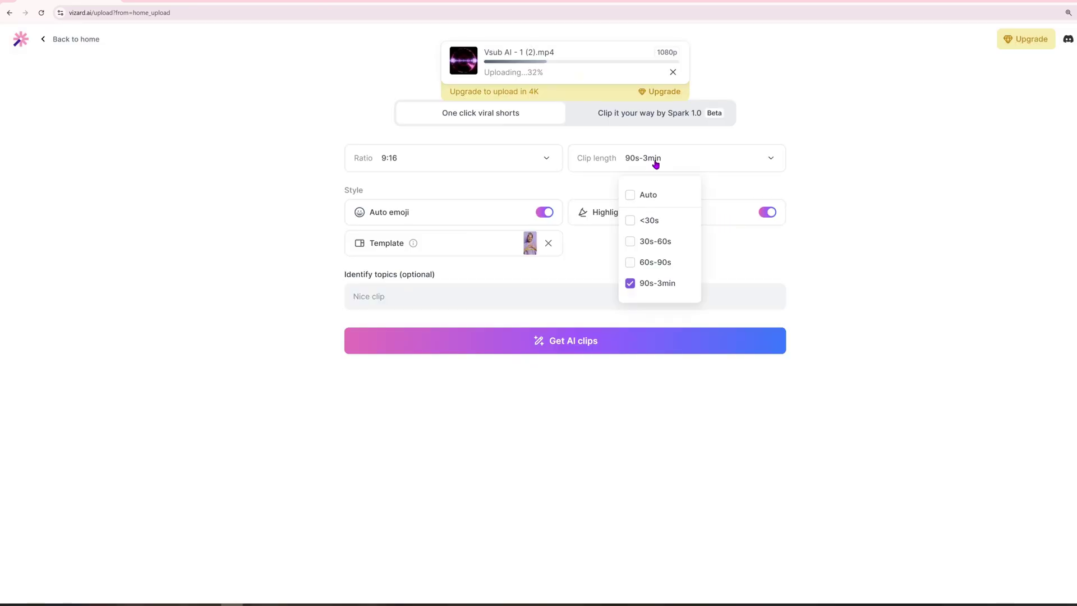
pyautogui.click(643, 282)
pyautogui.click(631, 263)
pyautogui.click(630, 241)
pyautogui.click(630, 221)
pyautogui.click(651, 243)
pyautogui.click(651, 242)
pyautogui.click(758, 253)
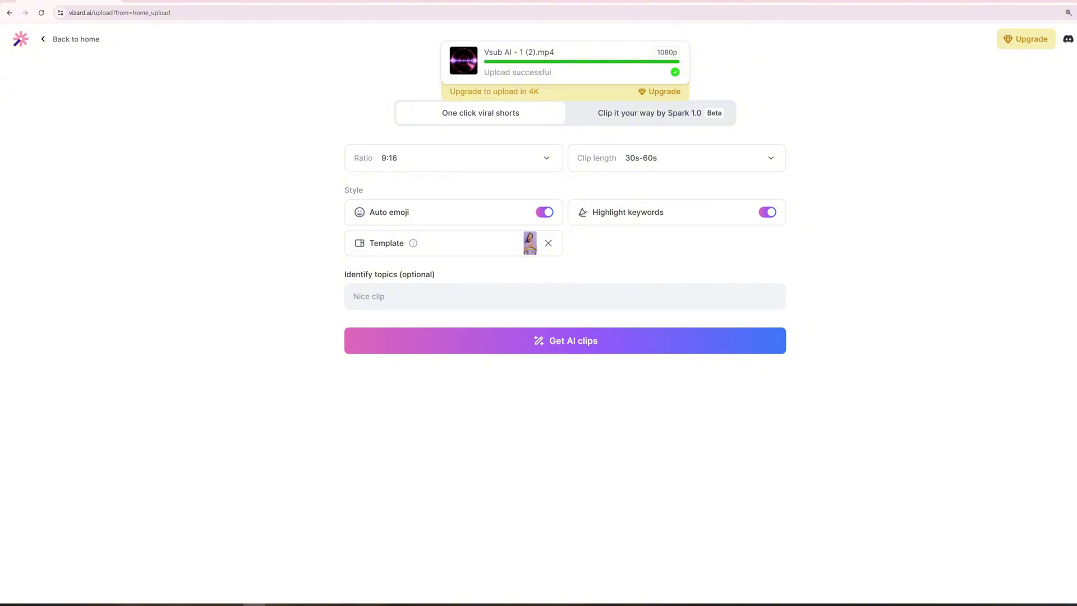
# Start AI clip generation and scroll through the eight resulting clips.
pyautogui.click(574, 340)
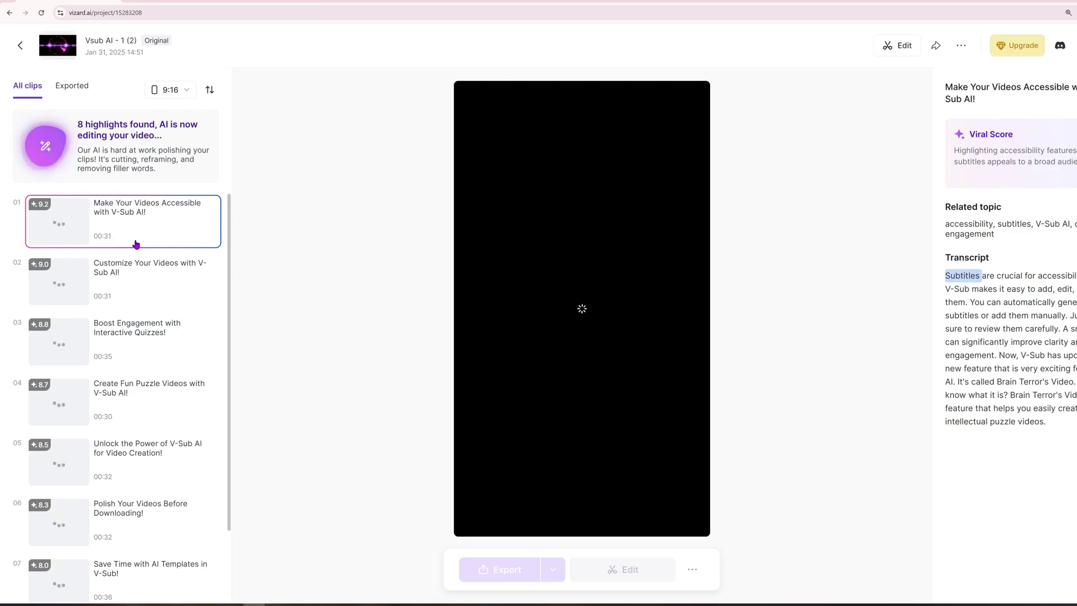
pyautogui.scroll(-2, 143, 280)
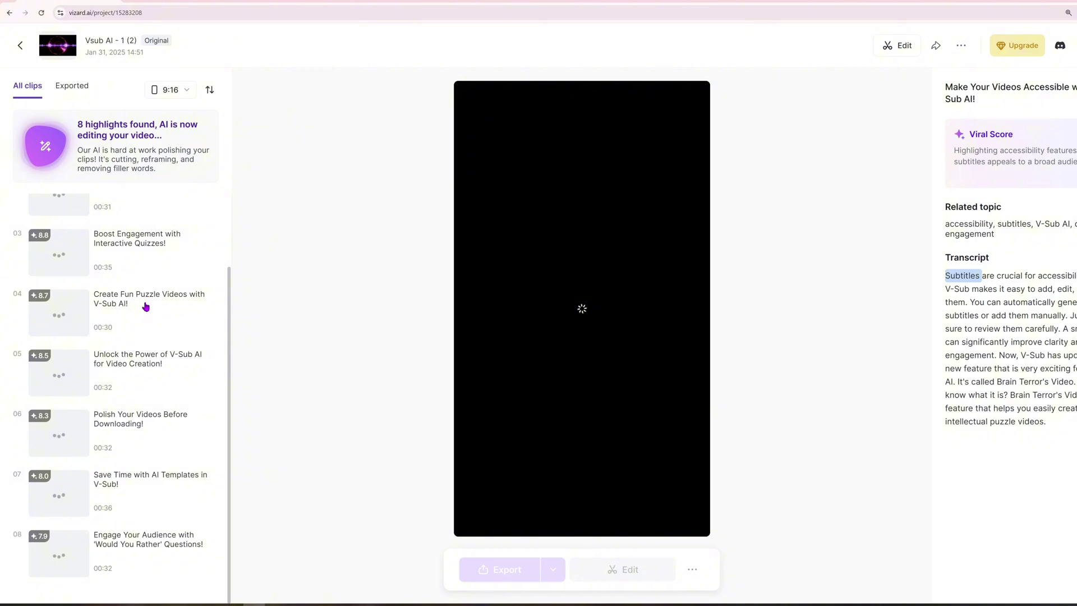
pyautogui.scroll(2, 146, 306)
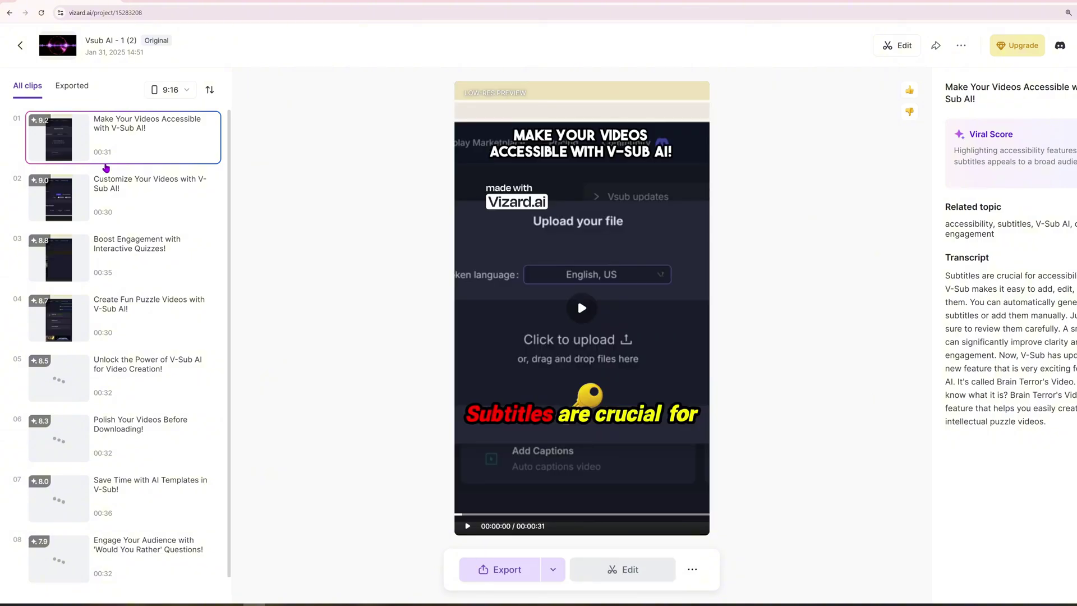
pyautogui.scroll(-1, 125, 295)
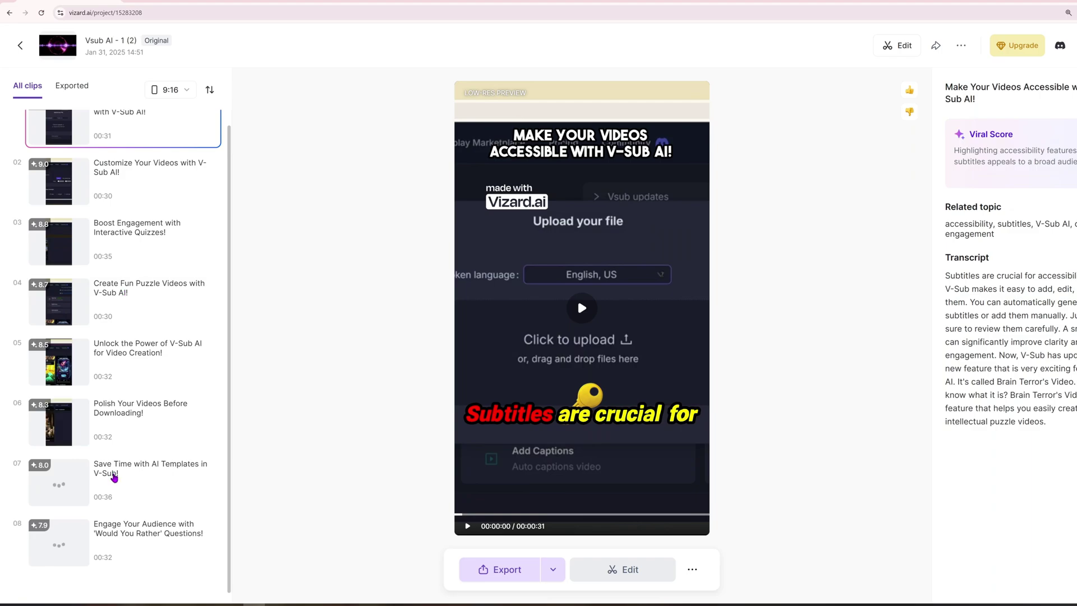
pyautogui.scroll(1, 185, 359)
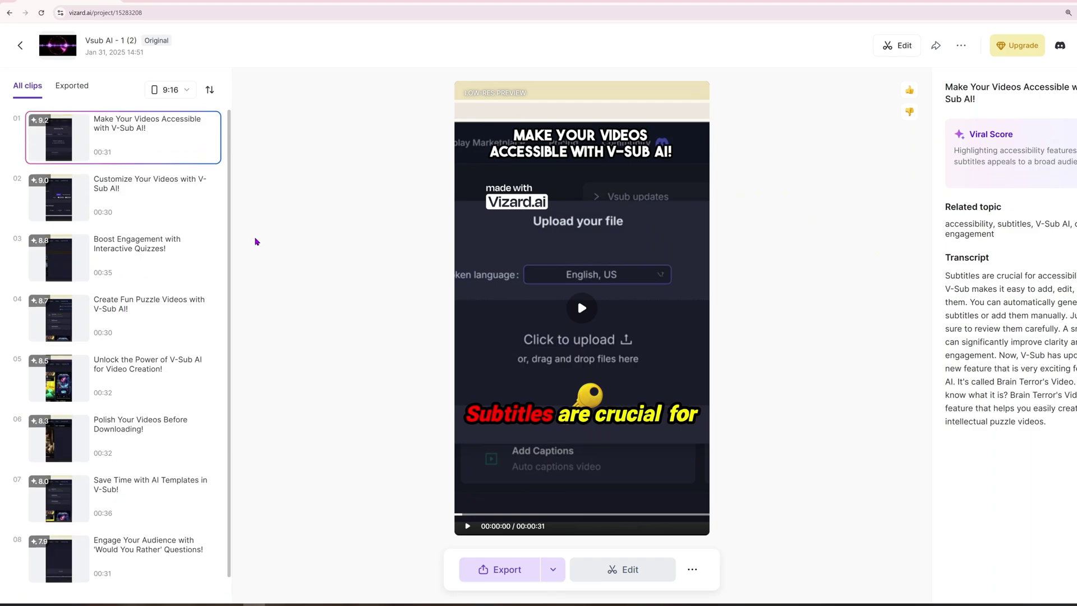
# Play the 'Make Your Videos Accessible with V-Sub AI!' clip and pause it at 00:11.
pyautogui.click(605, 308)
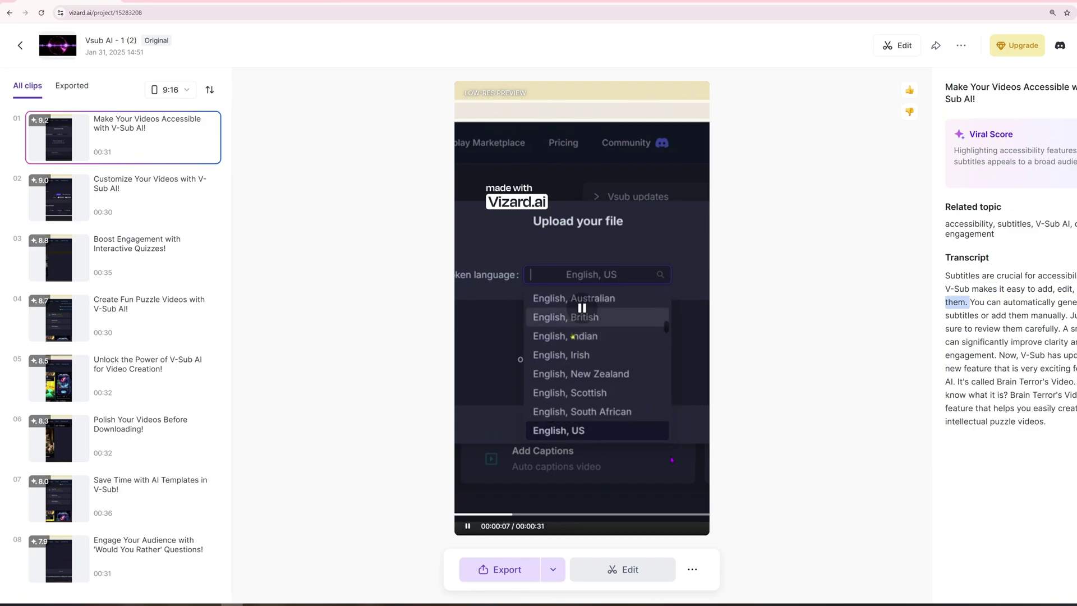
pyautogui.click(468, 527)
pyautogui.scroll(-1, 111, 221)
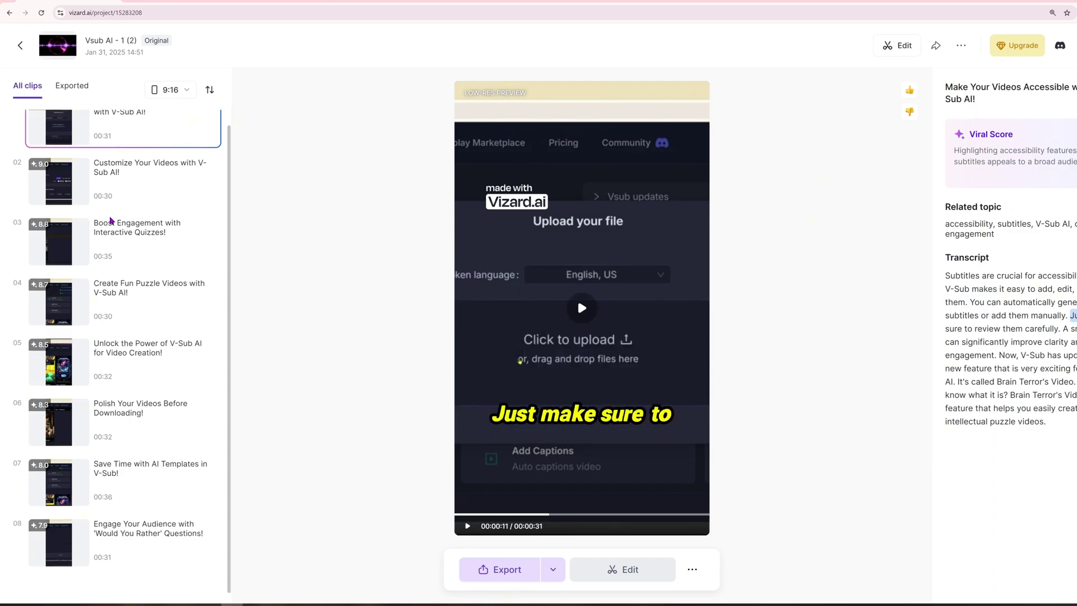